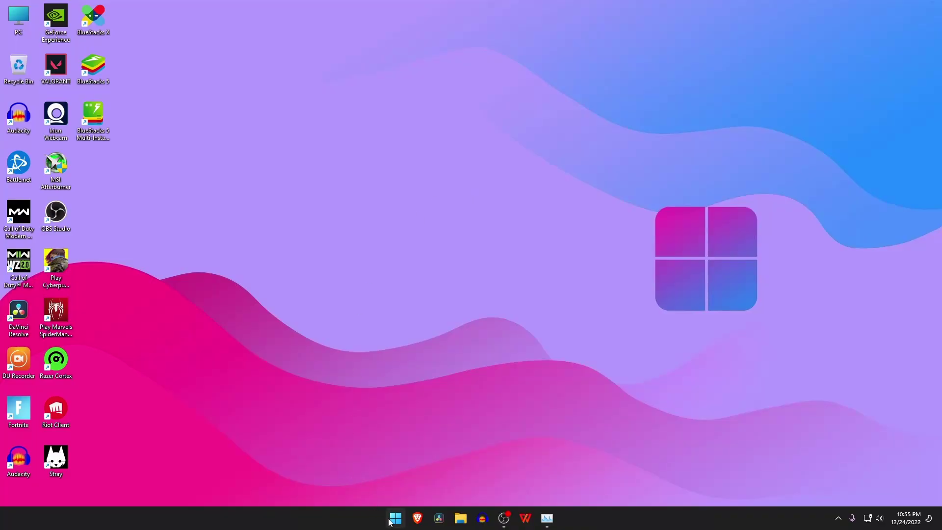
Search Start for 'virus' and open the Virus & threat protection settings in Windows Security
left_click(395, 518)
left_click(429, 170)
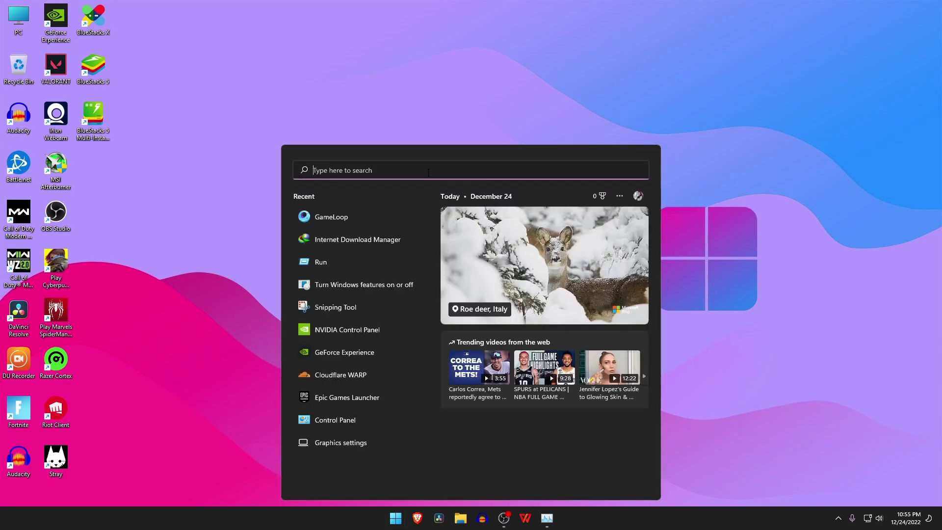
type("virus")
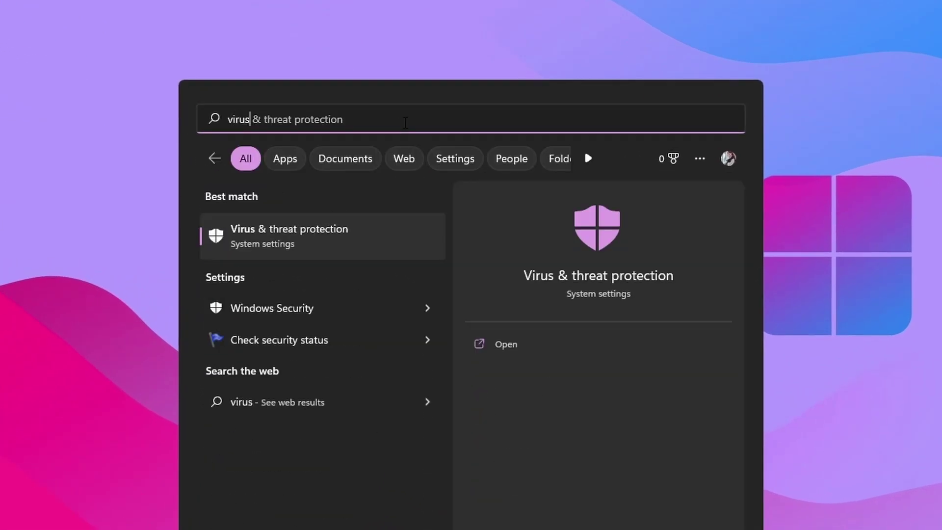
left_click(356, 236)
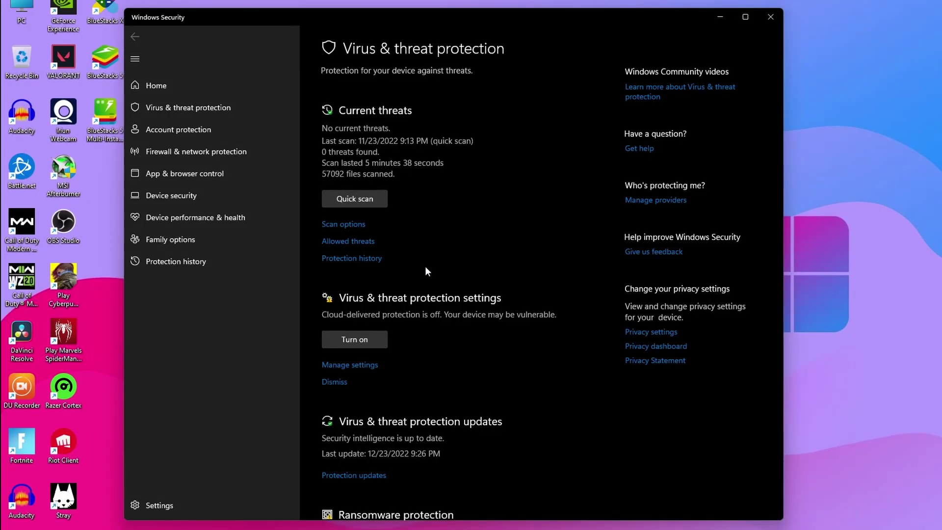
scroll(426, 269, "down", 3)
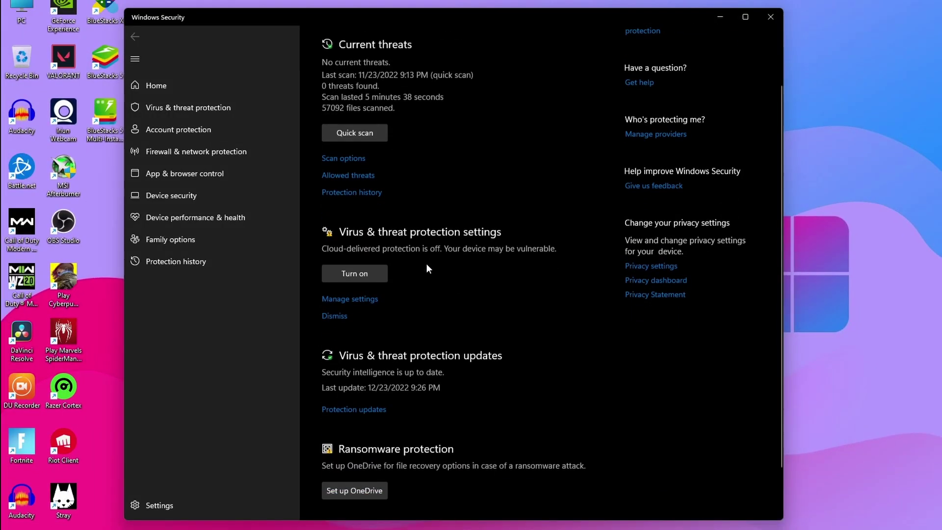
left_click(372, 293)
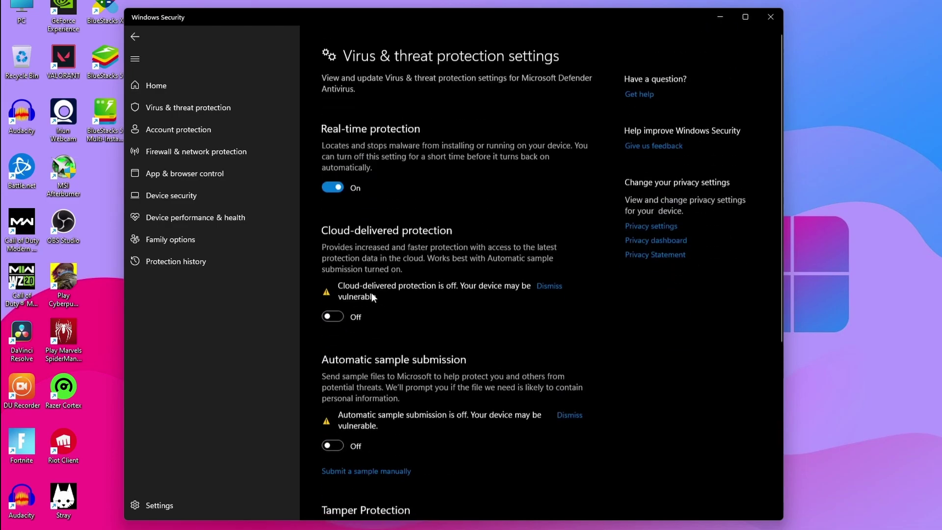
scroll(526, 283, "down", 5)
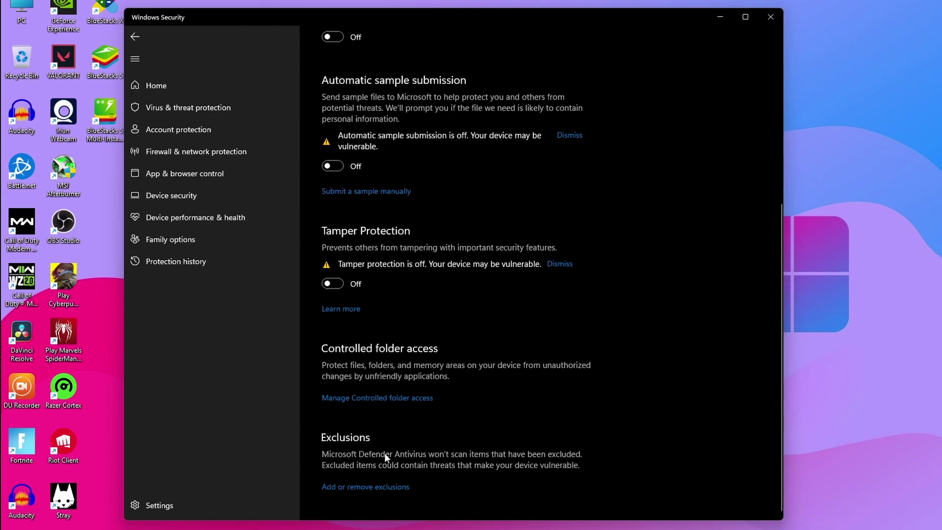
Open the Defender exclusions list and begin adding a File exclusion
left_click(399, 488)
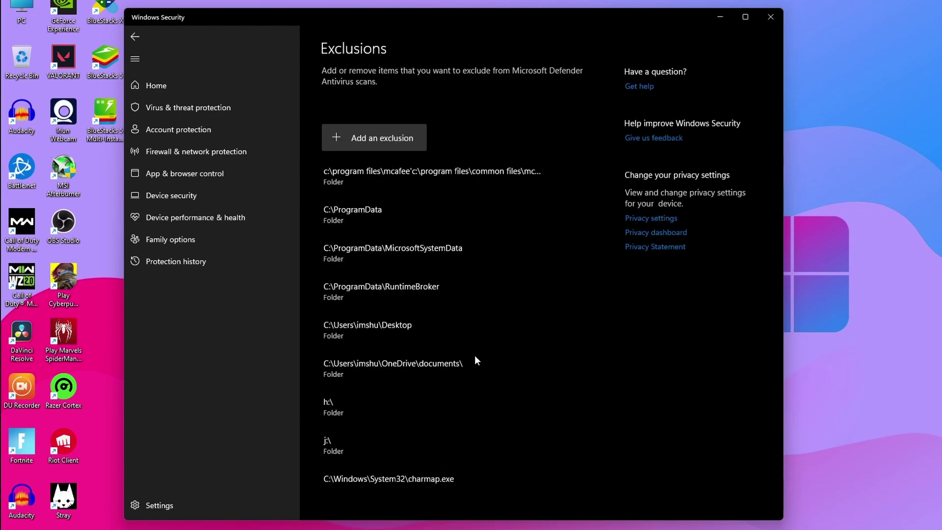
left_click(417, 142)
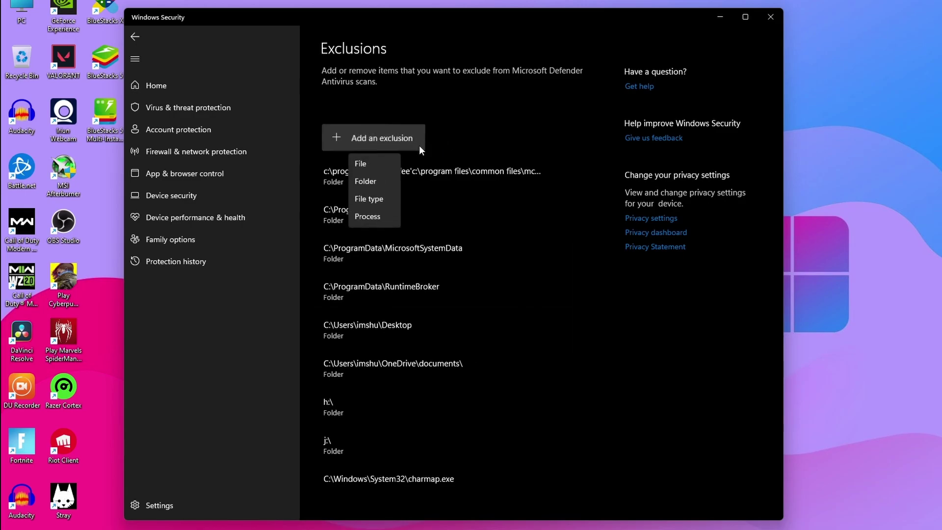
left_click(384, 162)
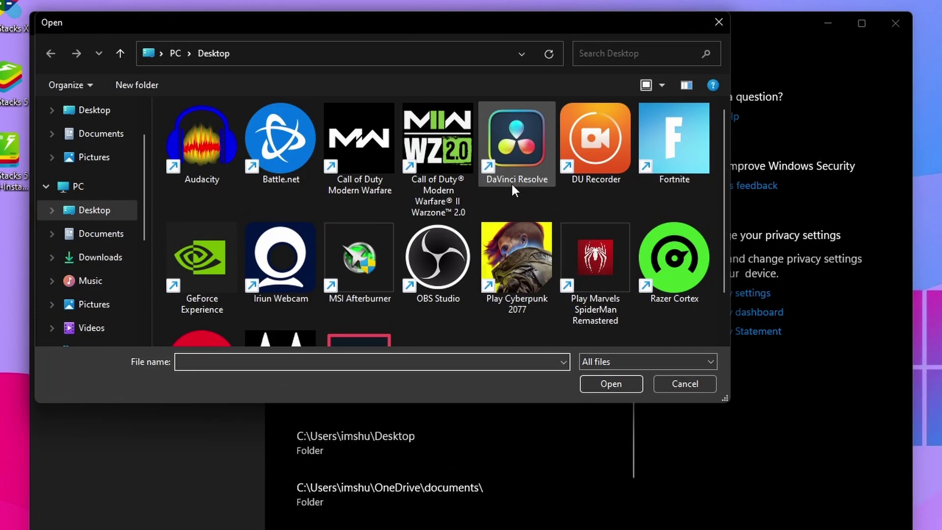
scroll(626, 214, "down", 2)
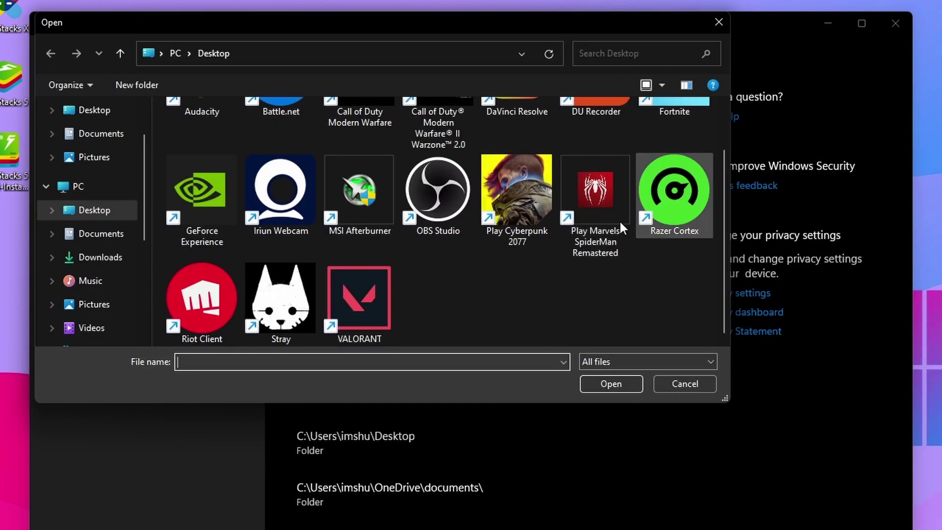
scroll(623, 216, "up", 2)
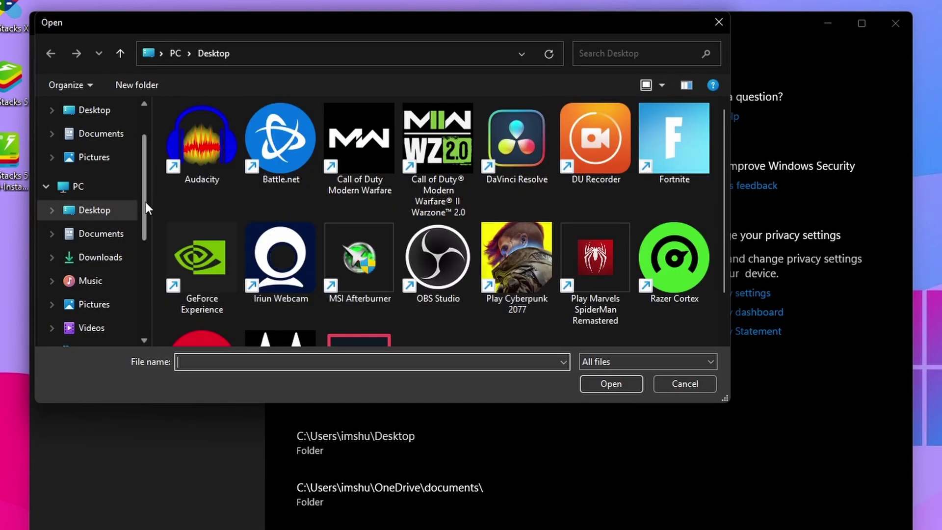
scroll(145, 202, "down", 2)
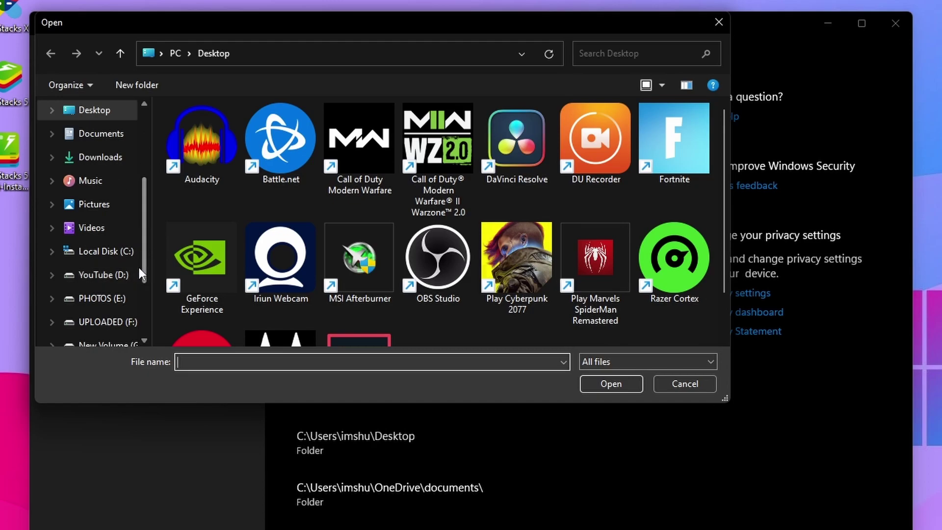
Browse to C:\Program Files\BlueStacks_nxt and add BlueStacksHelper.exe as the excluded file
left_click(126, 252)
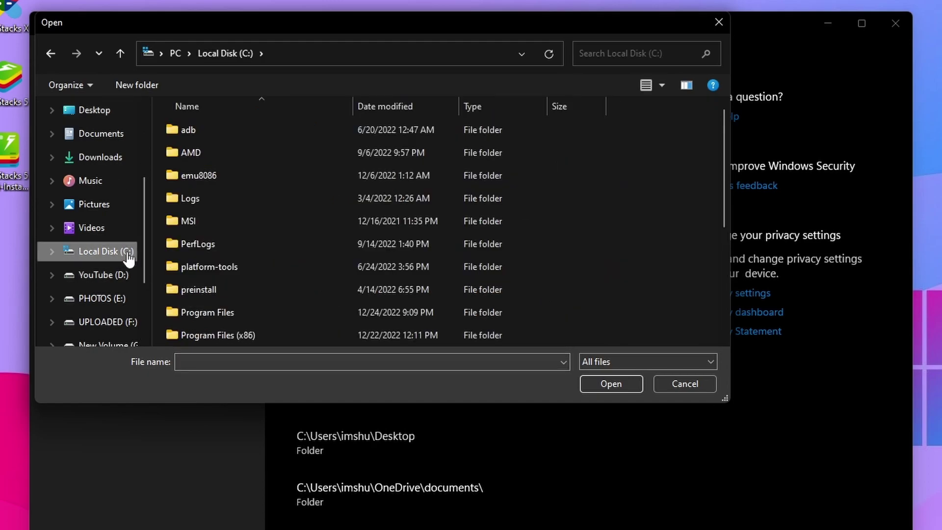
scroll(284, 297, "down", 1)
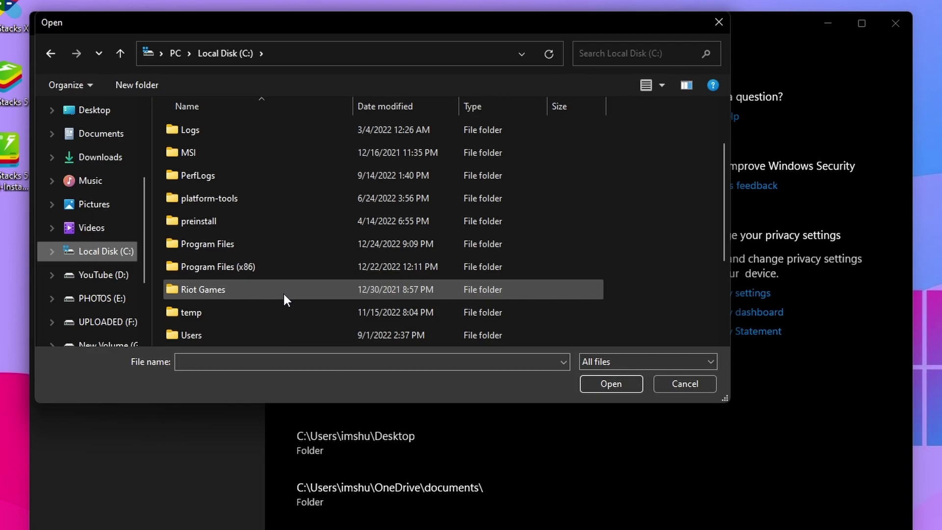
double_click(280, 244)
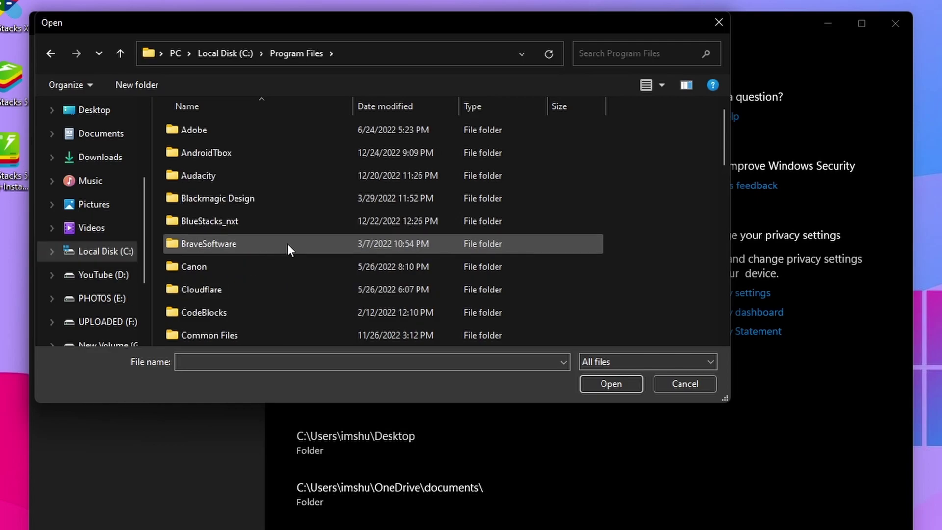
left_click(289, 222)
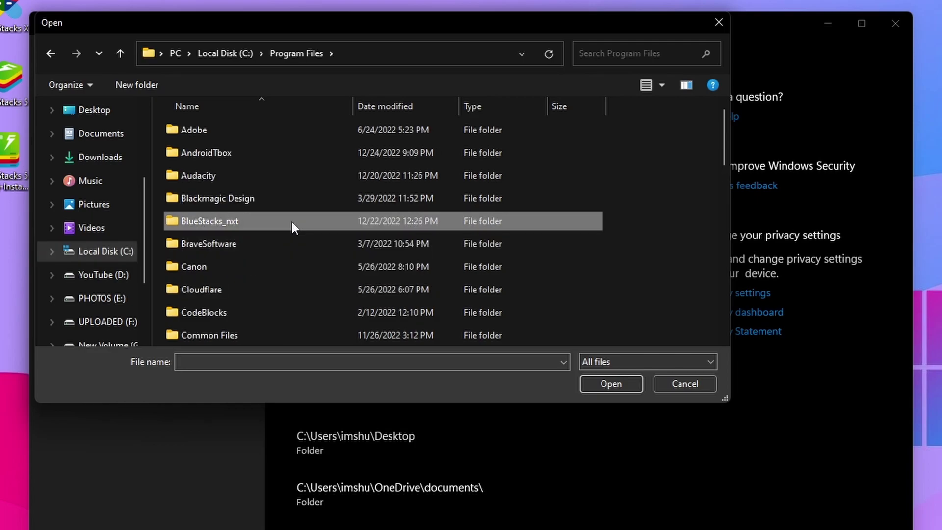
double_click(292, 222)
scroll(379, 201, "down", 5)
scroll(377, 201, "up", 2)
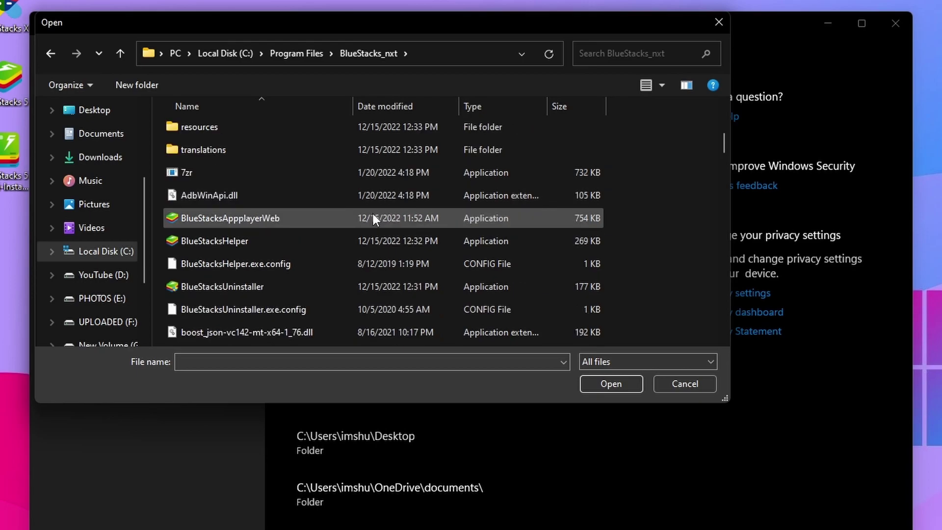
left_click(264, 243)
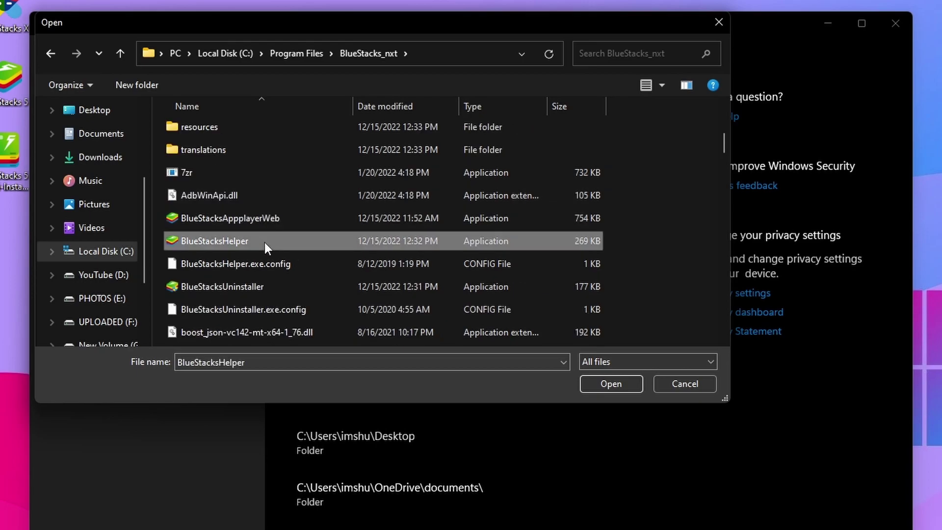
left_click(604, 383)
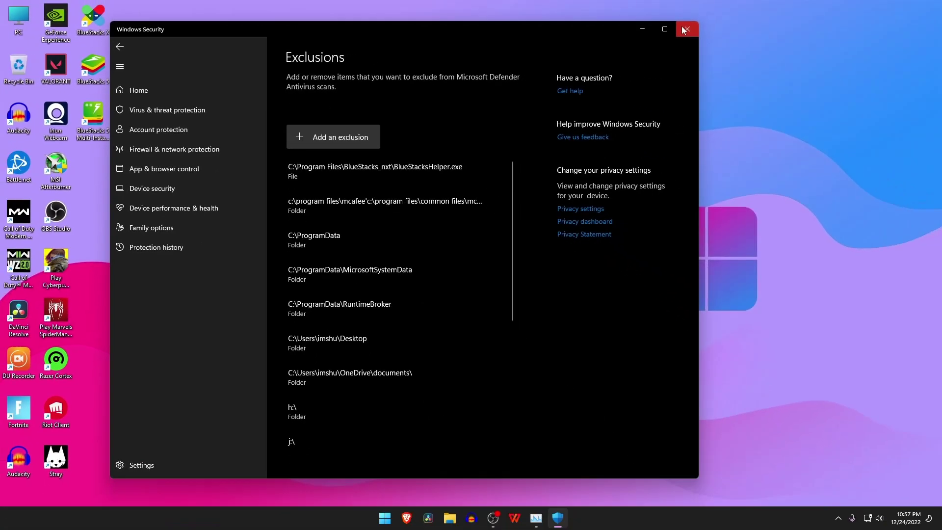
Close the Windows Security window
left_click(889, 23)
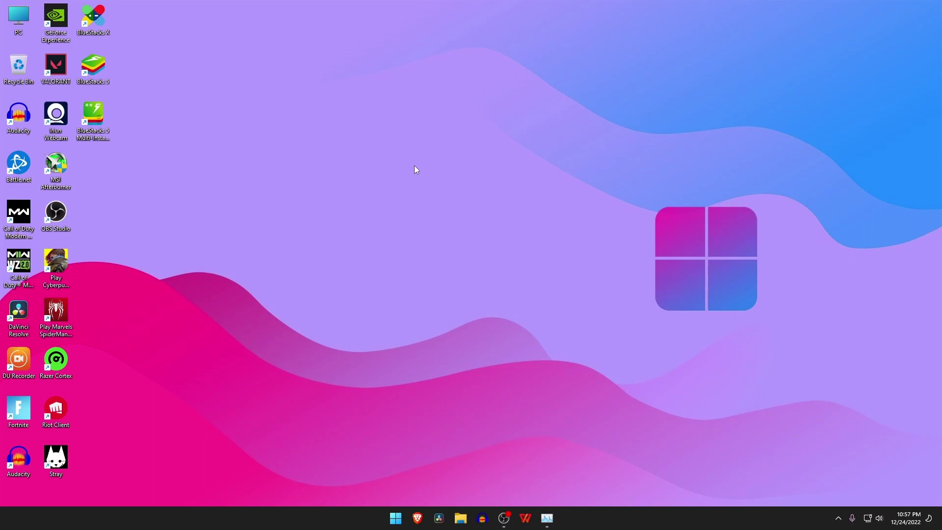
Launch the Run dialog from Start and enter 'temp' as the item to open
left_click(395, 518)
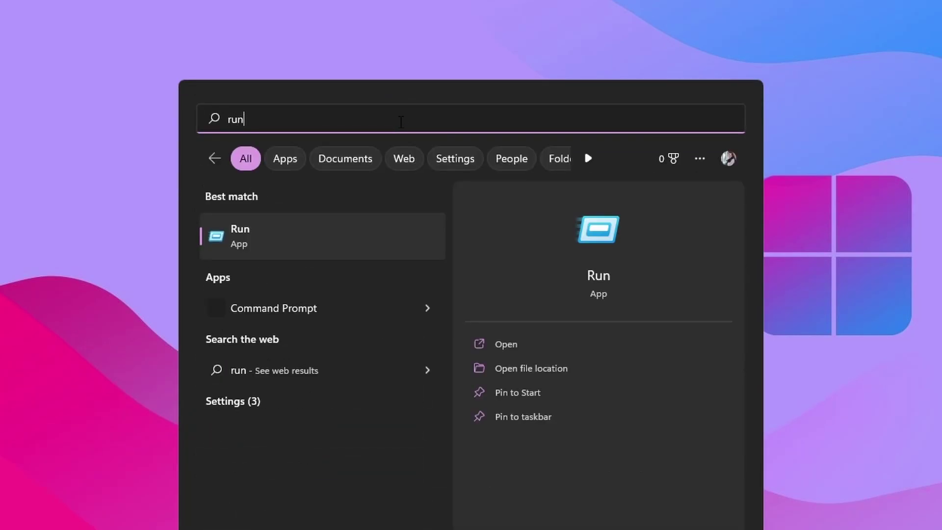
left_click(338, 237)
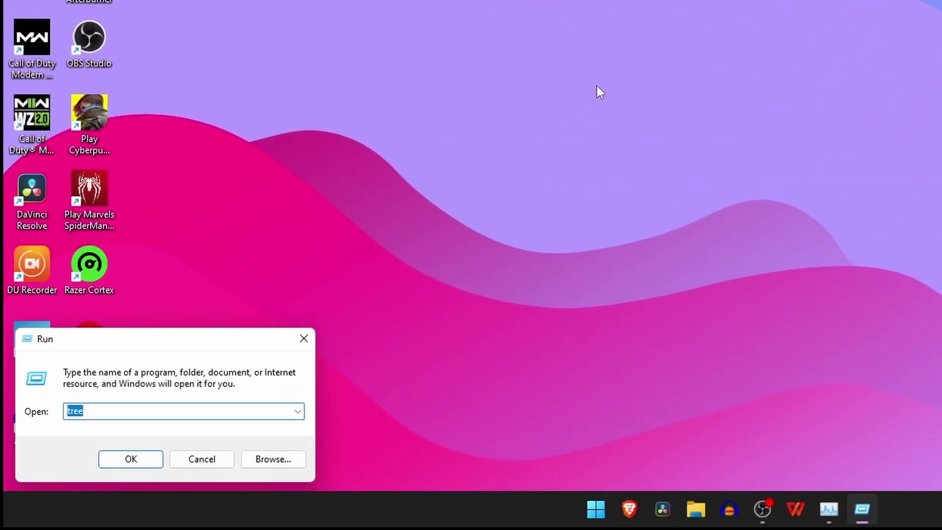
type("t")
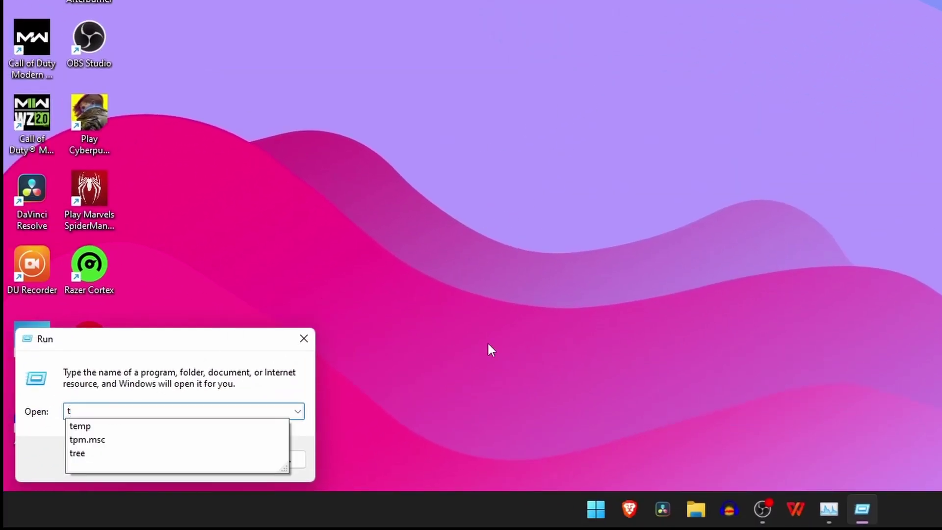
type("emp")
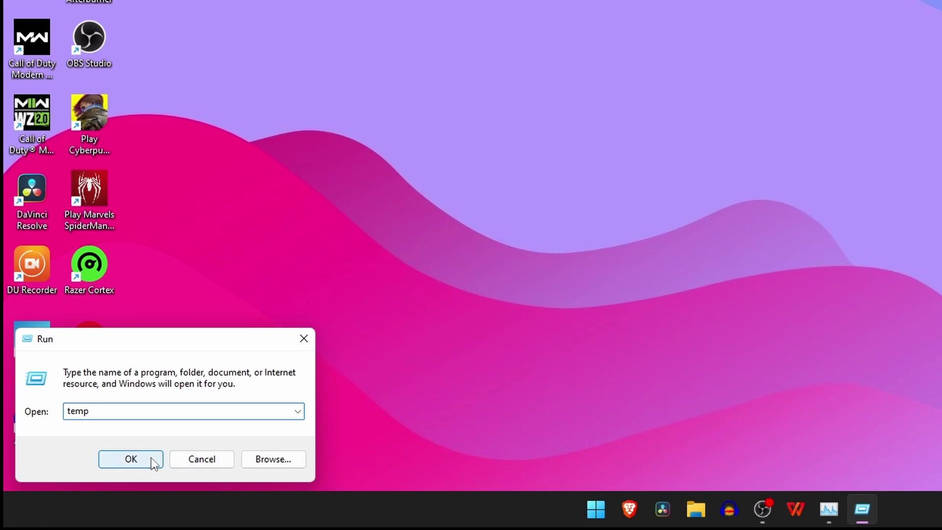
Delete everything in C:\Windows\Temp, skipping the in-use Installer25578129.tmp file
left_click(153, 462)
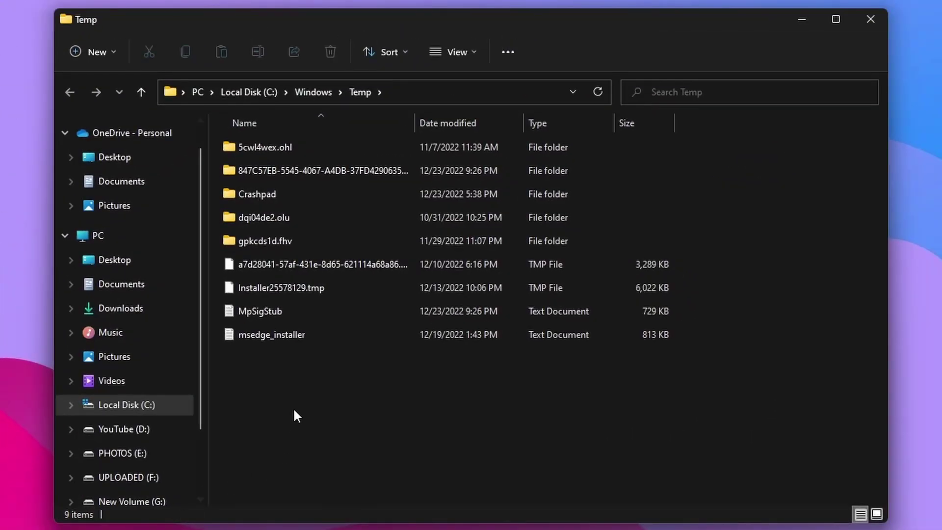
left_click_drag(294, 414, 295, 140)
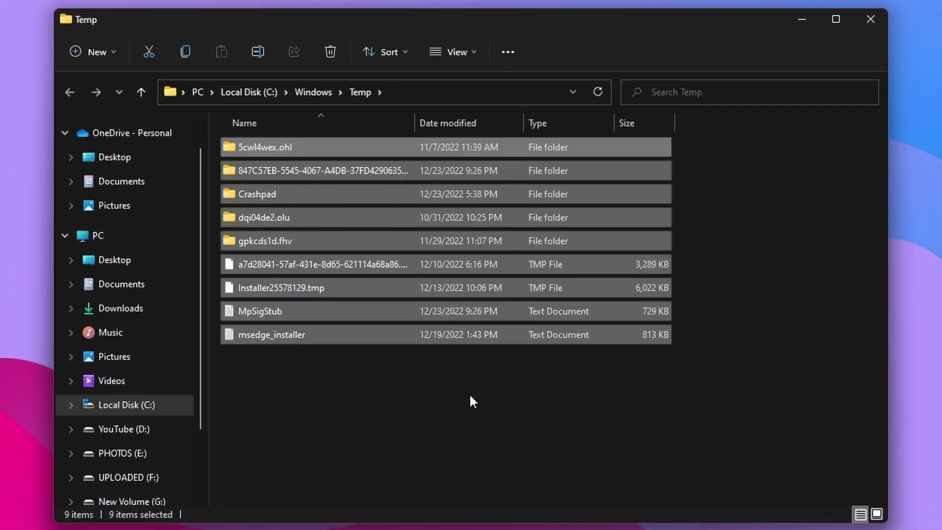
key("Delete")
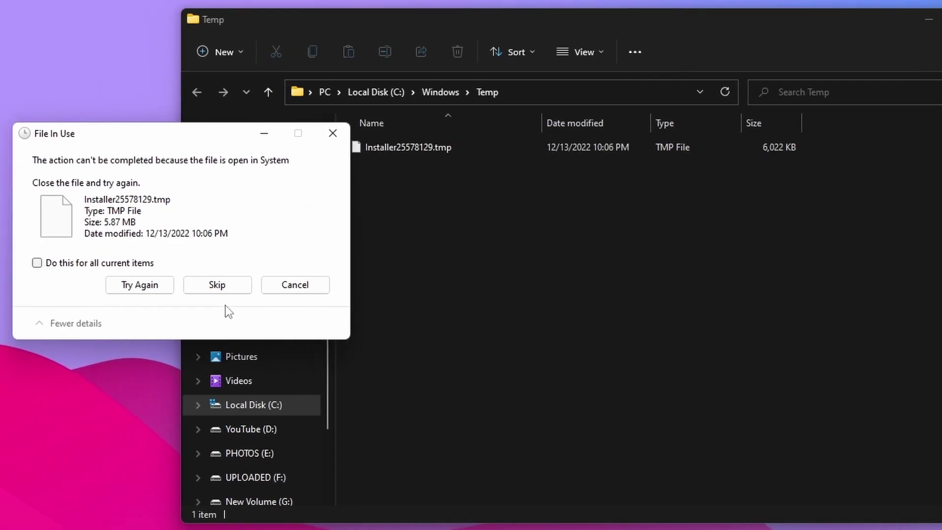
left_click(217, 285)
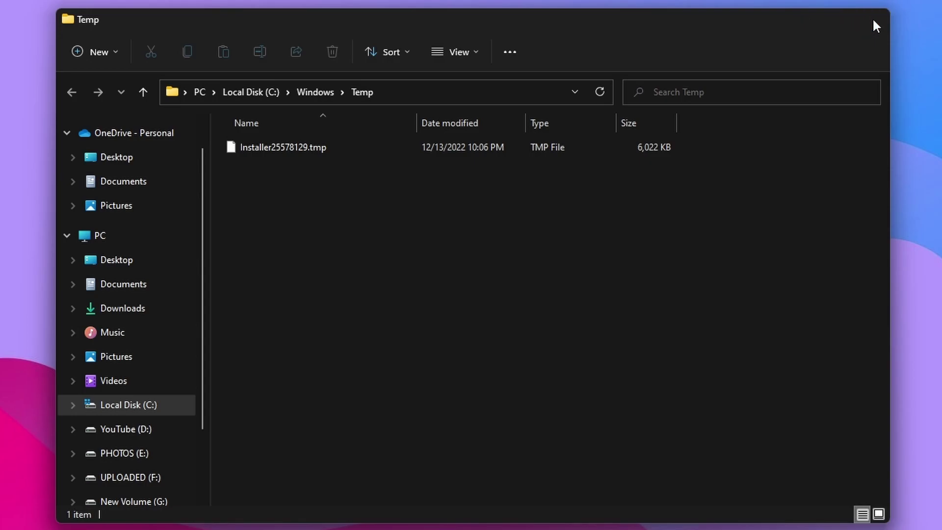
Close the Windows Temp window and open the user's %temp% folder through Run
left_click(872, 19)
key("super+r")
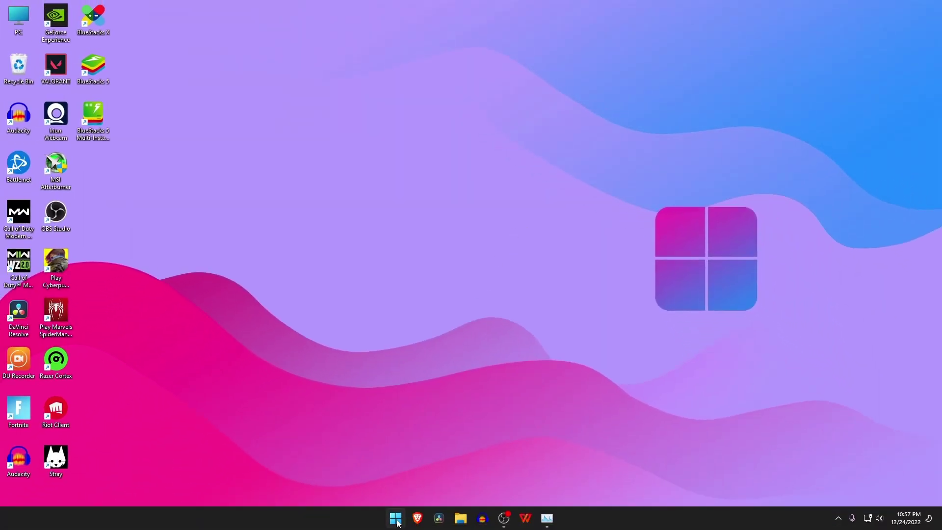
type("%")
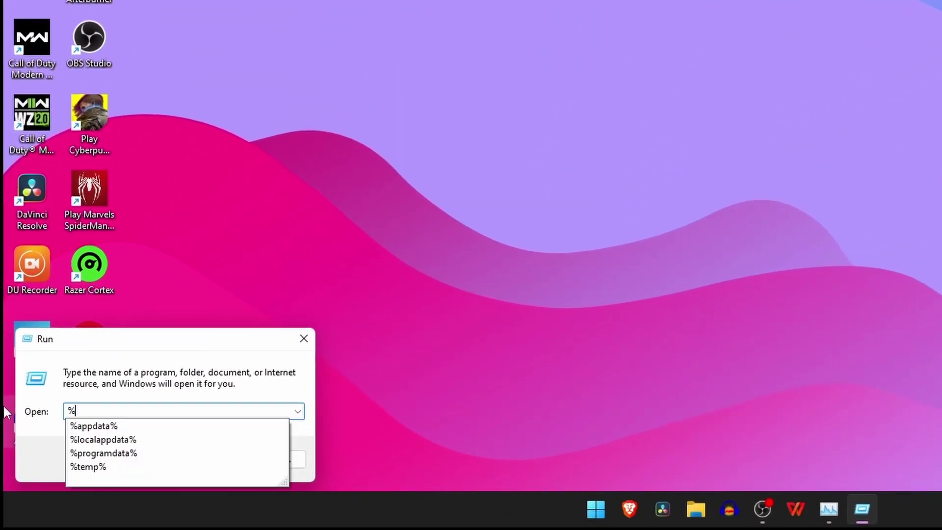
type("temp%")
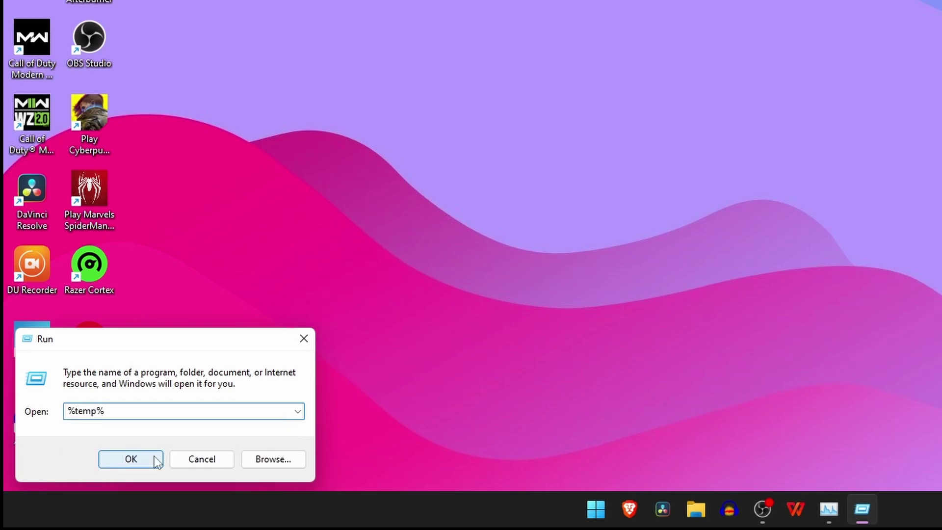
left_click(130, 458)
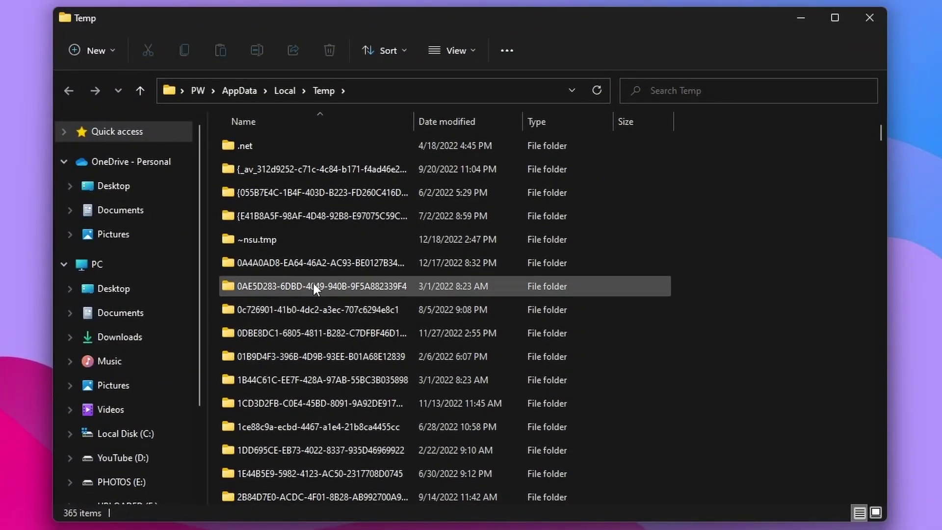
Delete all 365 items in the user's Temp folder, skipping in-use ones, and close the window
left_click(314, 282)
key("ctrl+a")
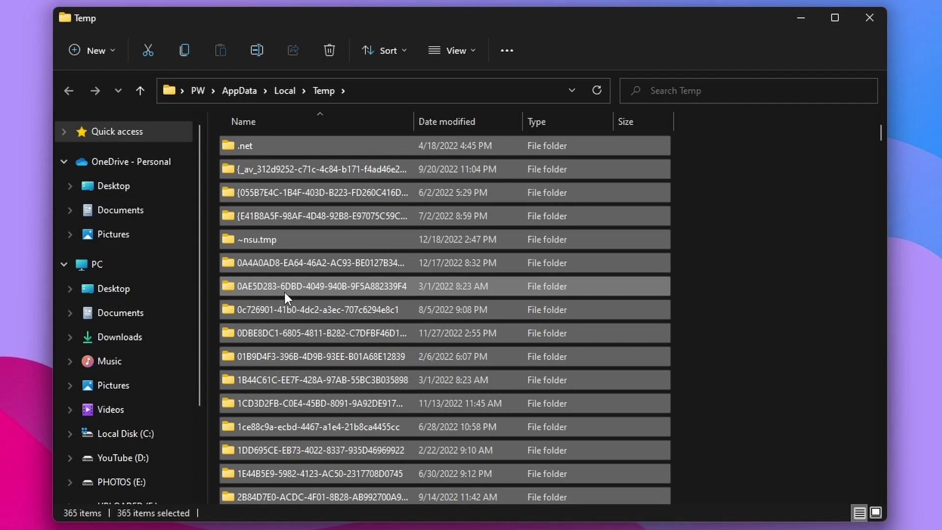
key("Delete")
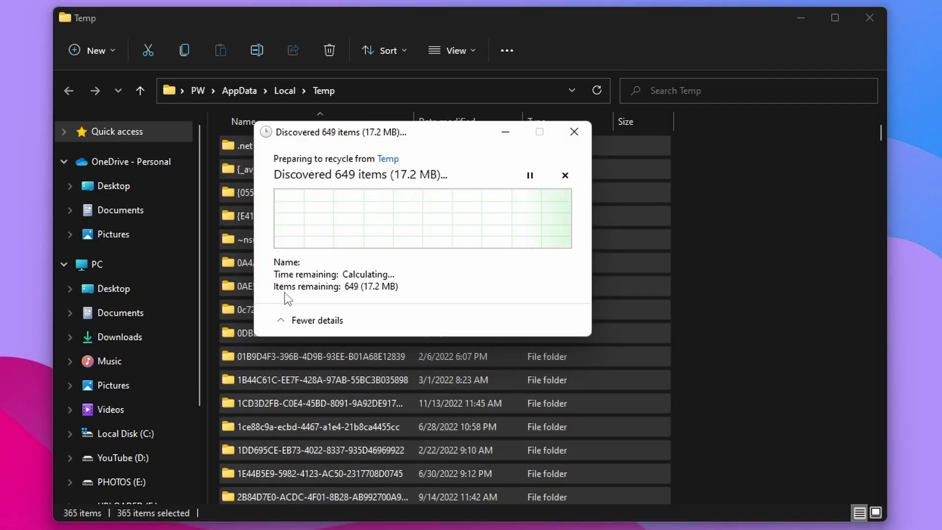
left_click(341, 261)
right_click(346, 289)
key("Escape")
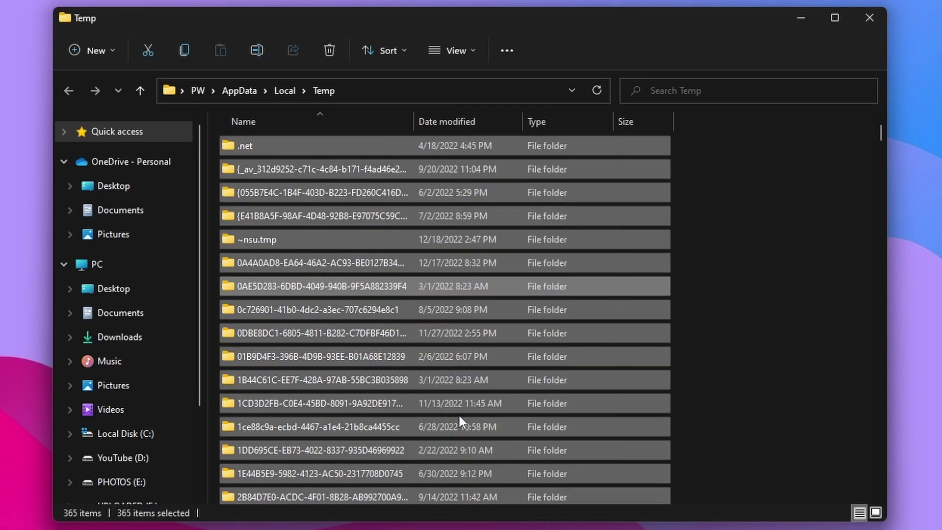
left_click(382, 320)
left_click(346, 277)
left_click(458, 294)
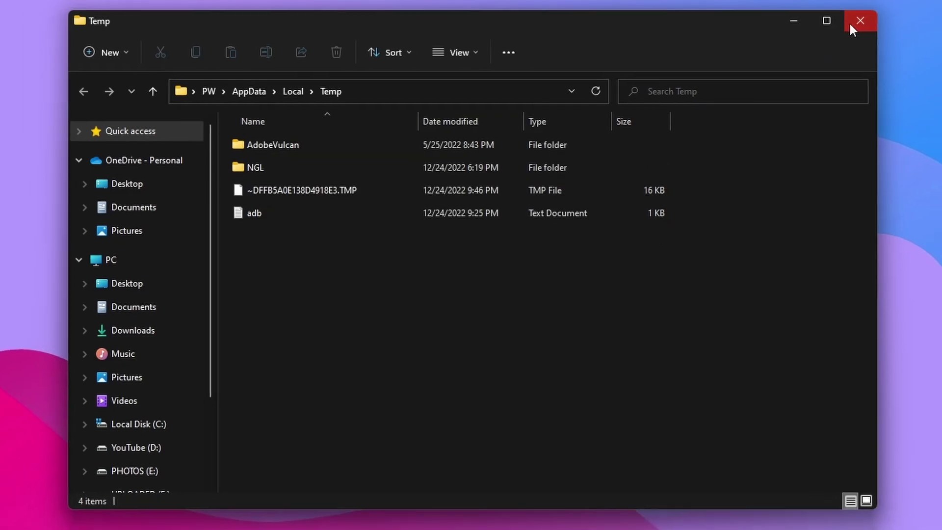
left_click(850, 22)
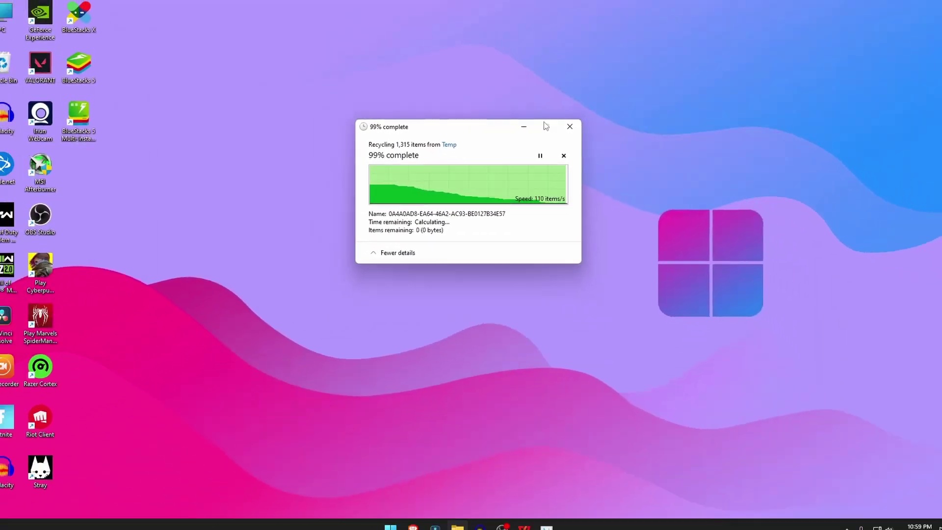
left_click(526, 126)
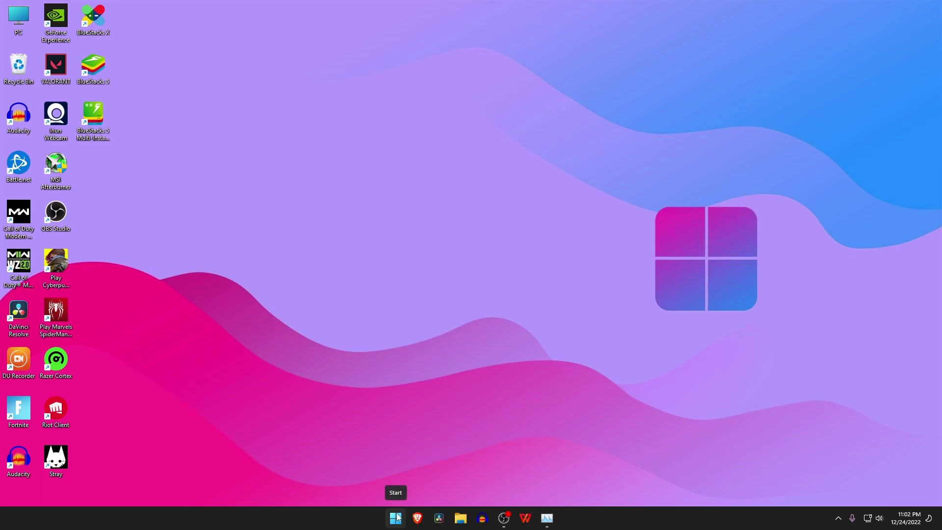
Open Command Prompt as administrator from a 'cmd' search and run chkdsk
left_click(395, 518)
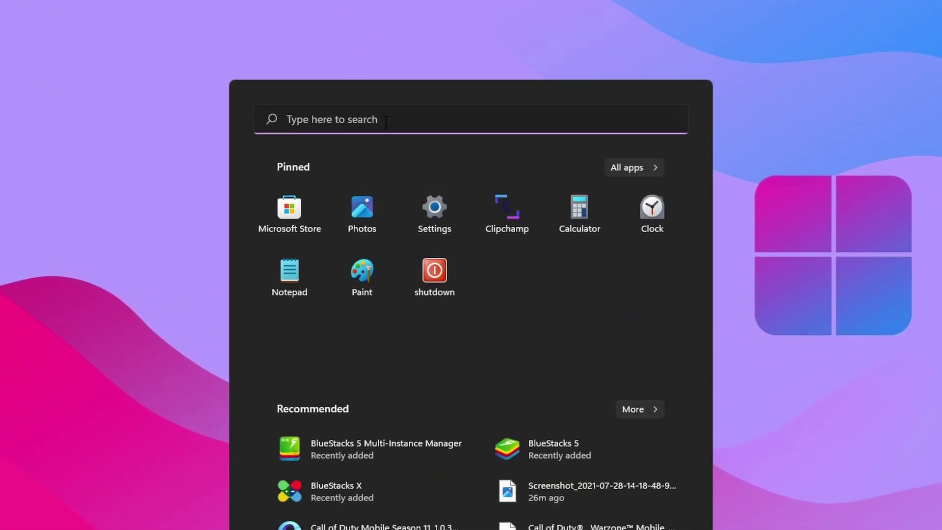
left_click(386, 122)
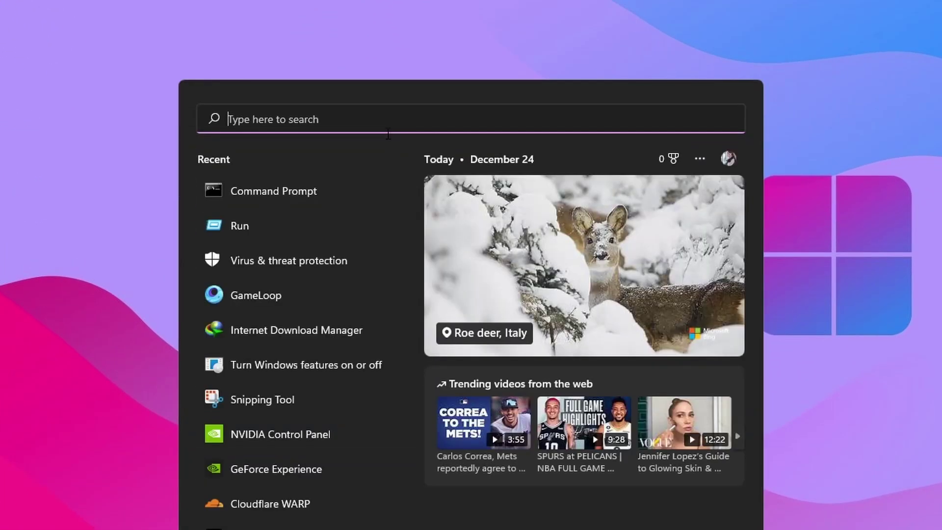
type("cmd")
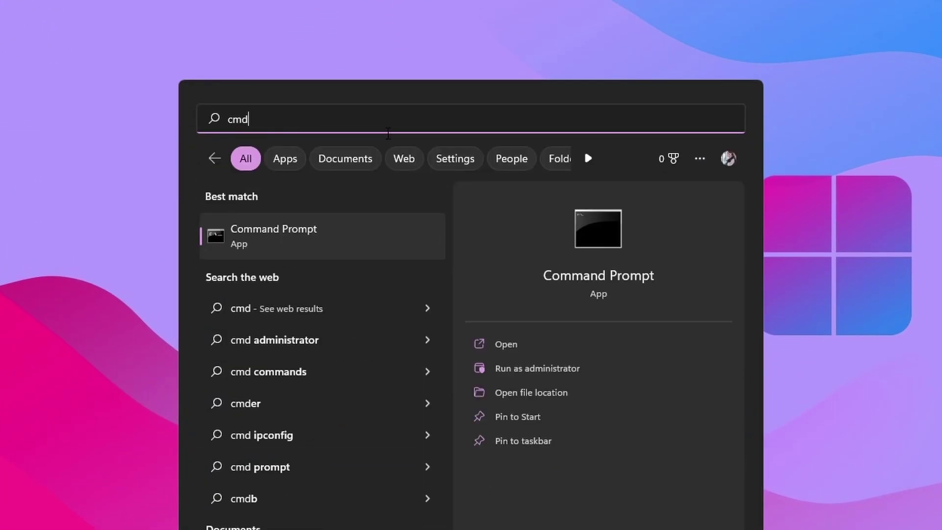
right_click(320, 244)
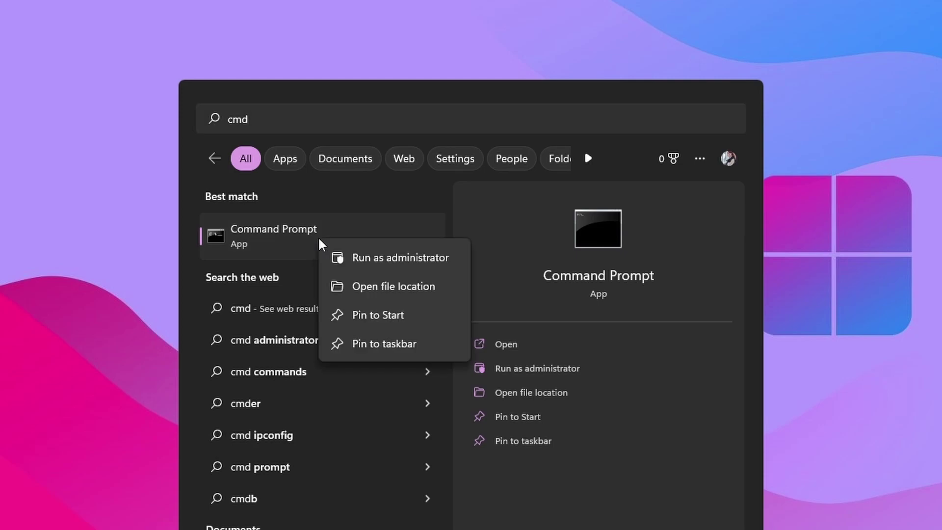
left_click(384, 260)
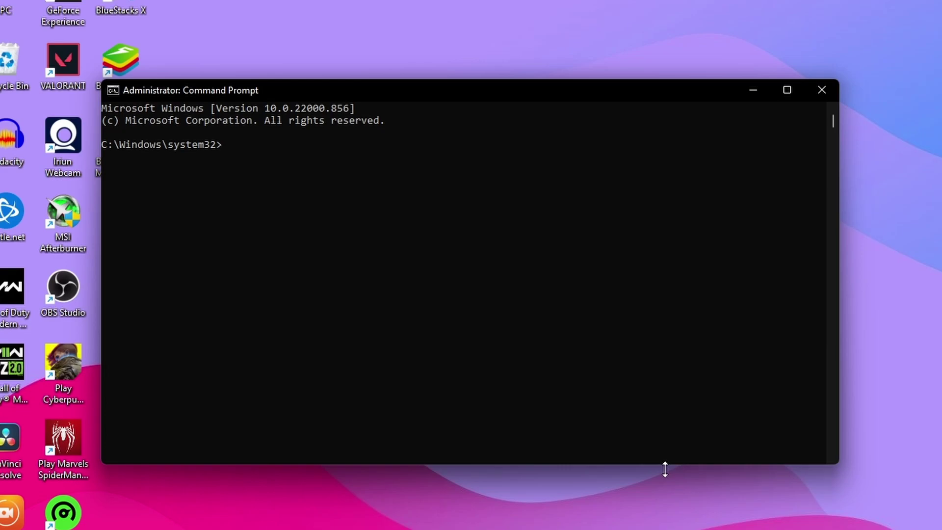
type("chkdsk")
key("Return")
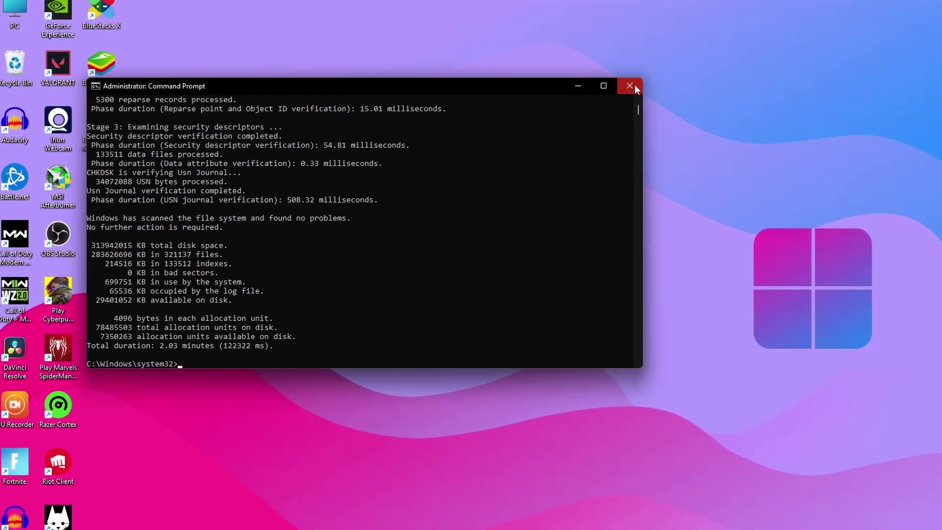
Reopen Command Prompt as administrator and run sfc /scannow
left_click(822, 89)
left_click(396, 518)
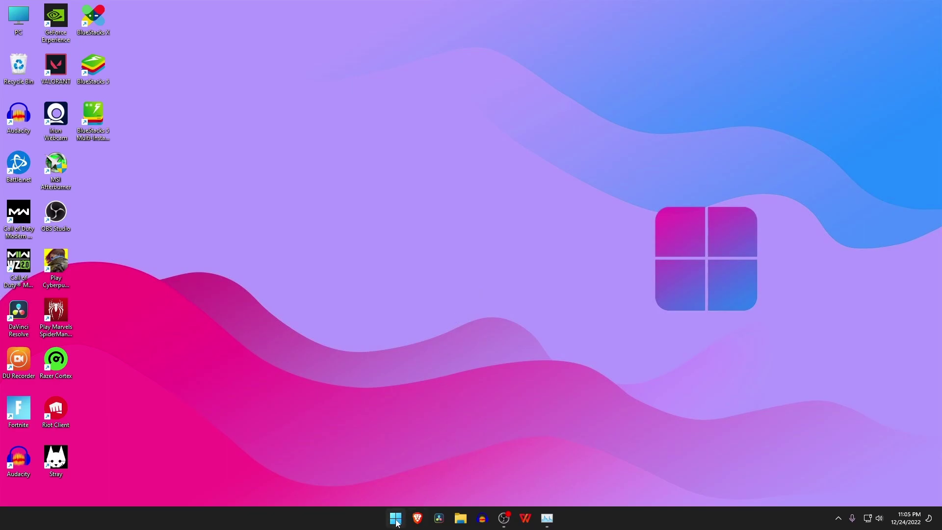
type("cmd")
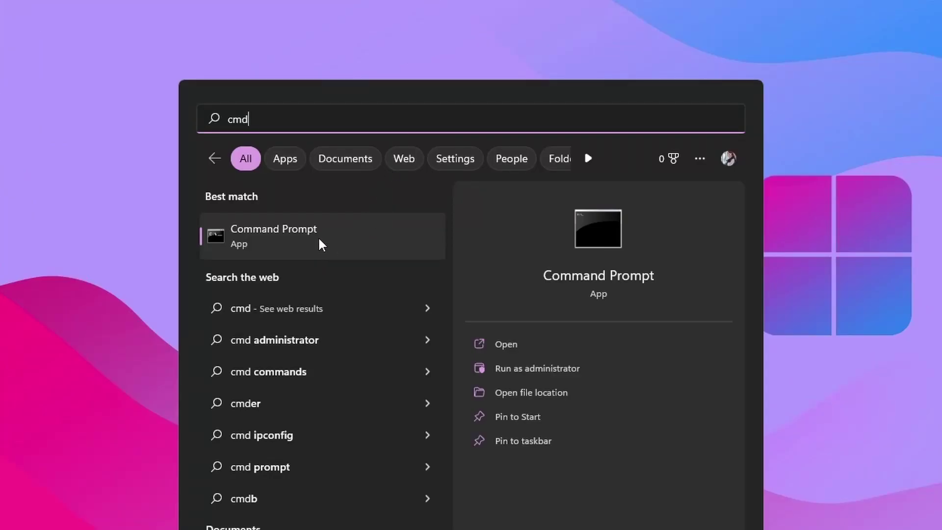
right_click(321, 243)
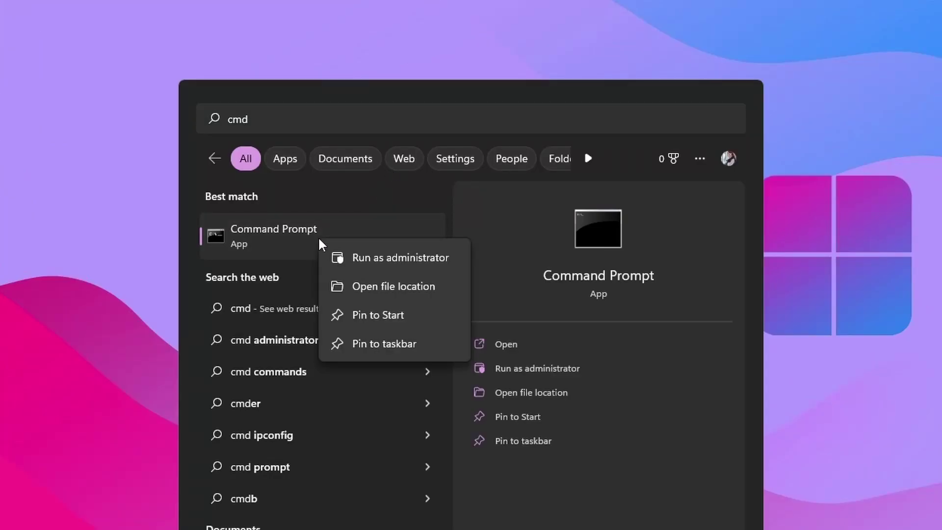
left_click(385, 259)
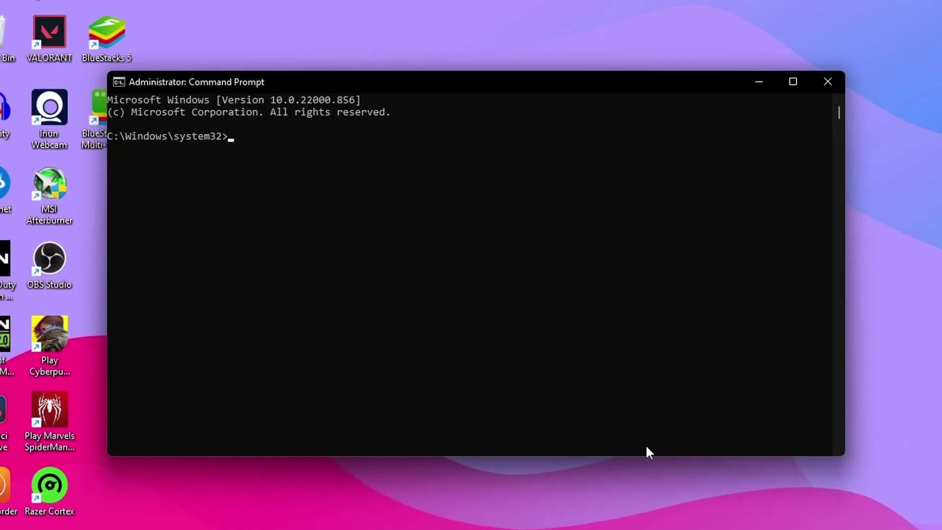
type("sfc /scannow")
key("Return")
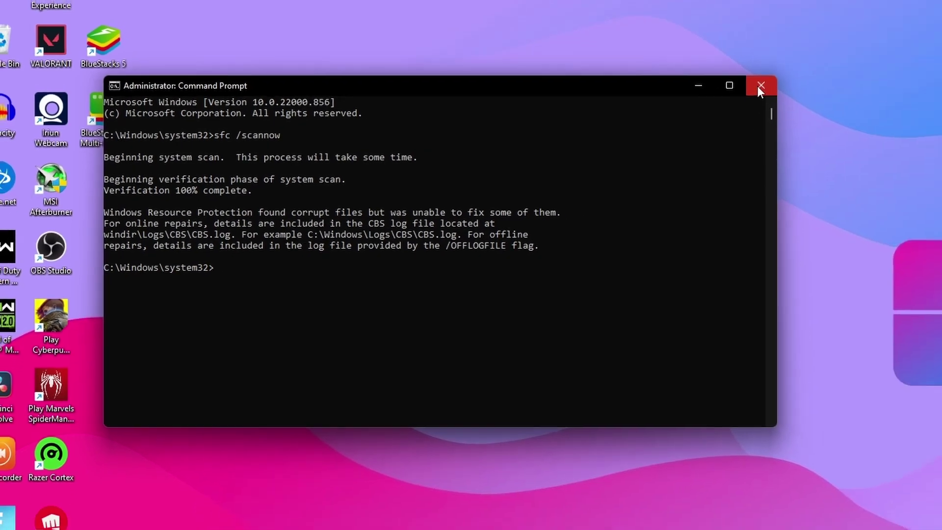
Close Command Prompt and refresh the desktop
left_click(828, 82)
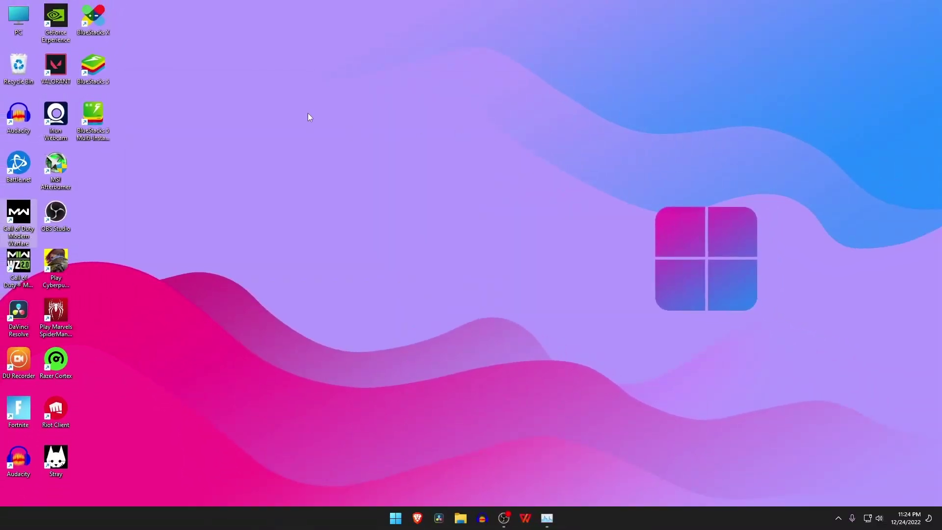
right_click(308, 117)
left_click(343, 154)
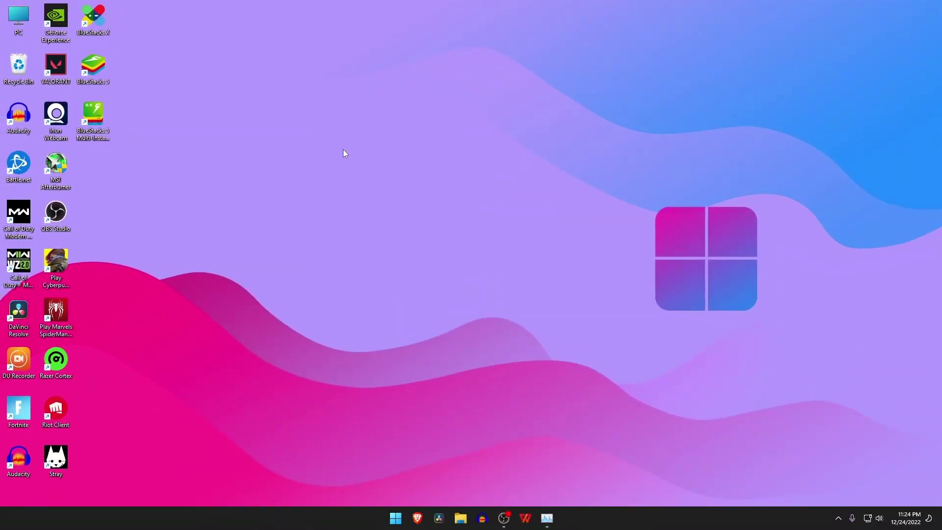
Restart the PC from the Start menu's Power options
left_click(396, 518)
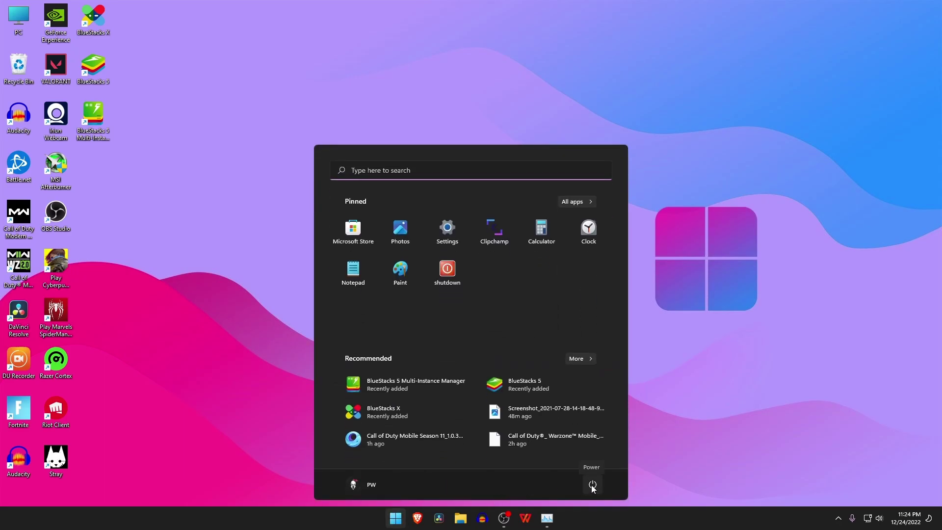
left_click(592, 485)
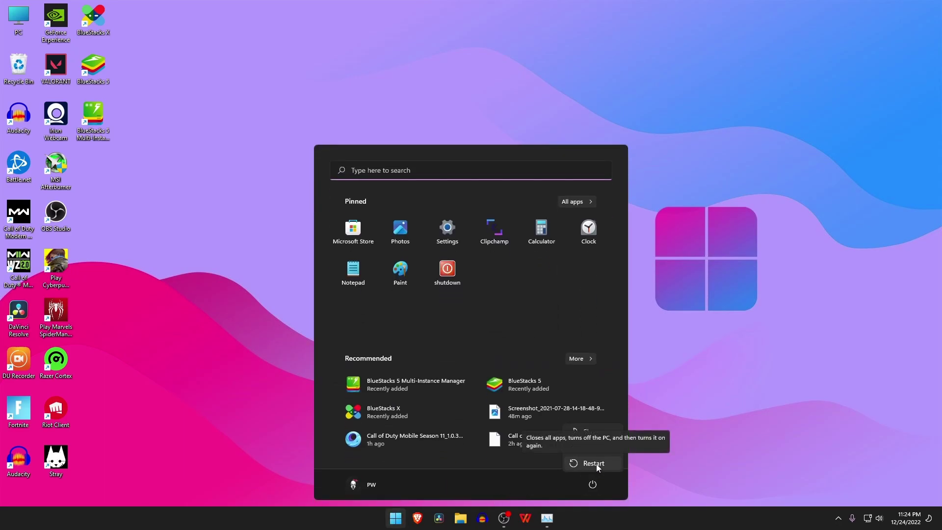
left_click(596, 464)
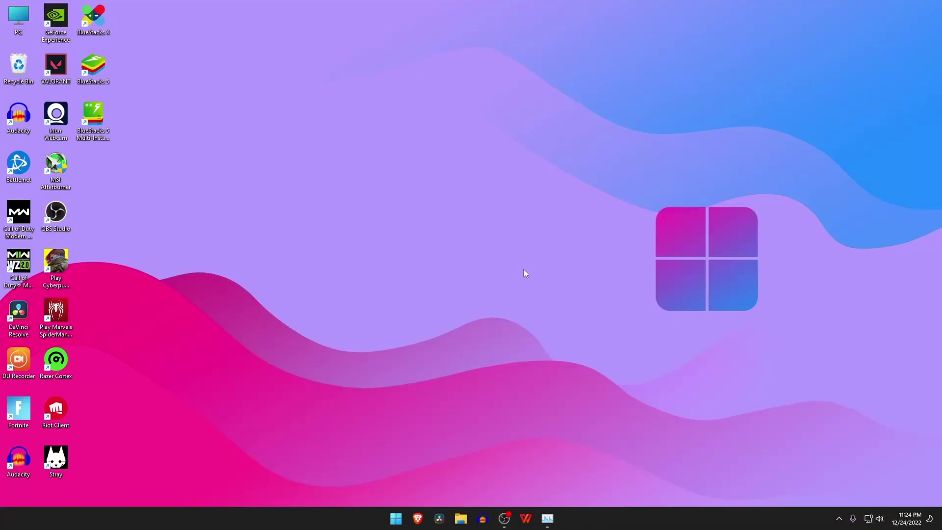